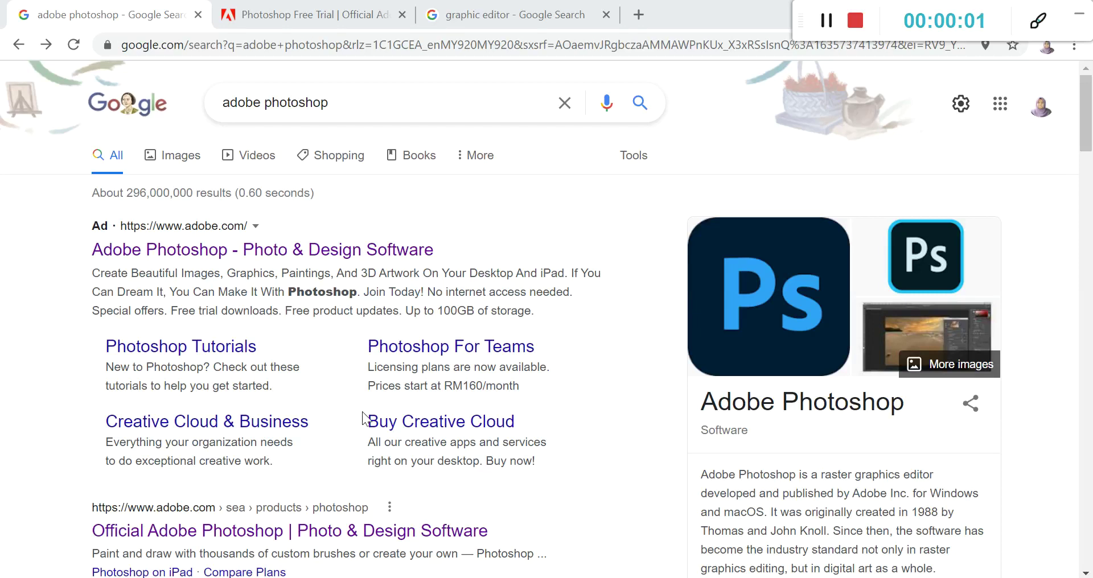
Browse the search results for Adobe Photoshop
left_click(1077, 13)
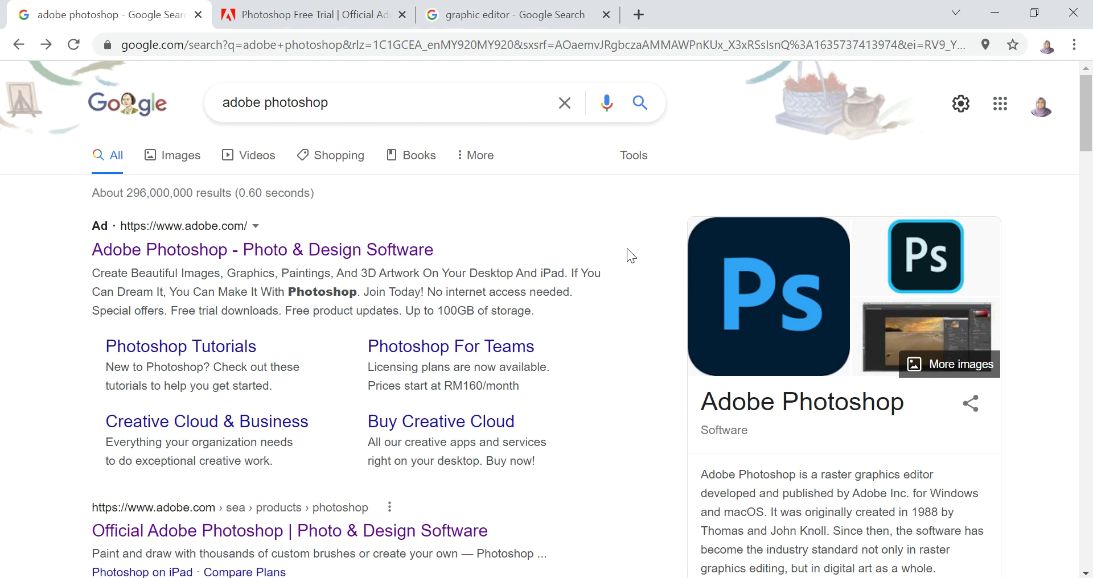
scroll(542, 228, "down", 1)
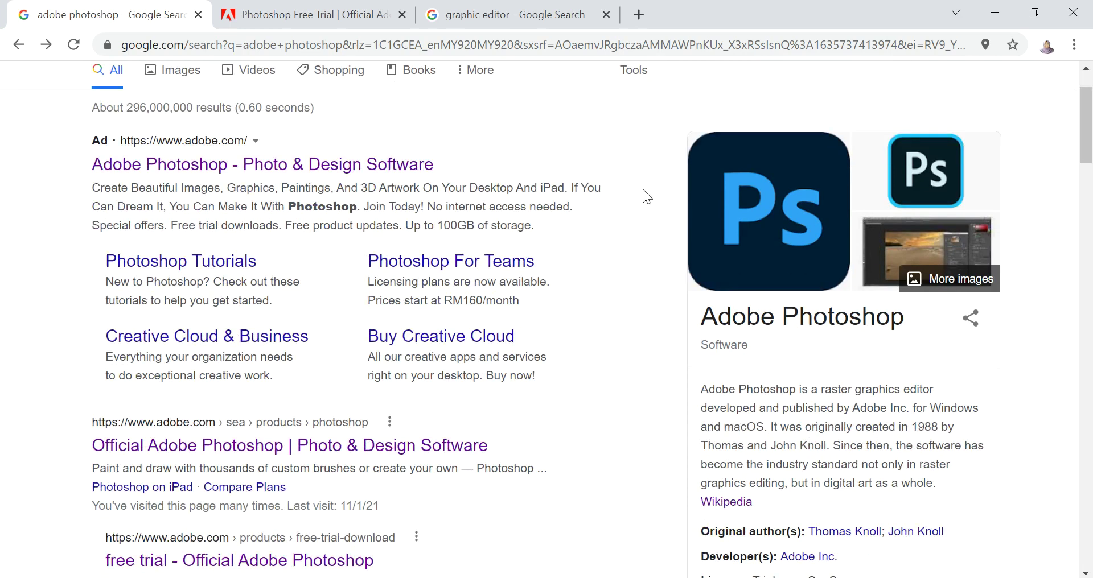
scroll(643, 204, "up", 1)
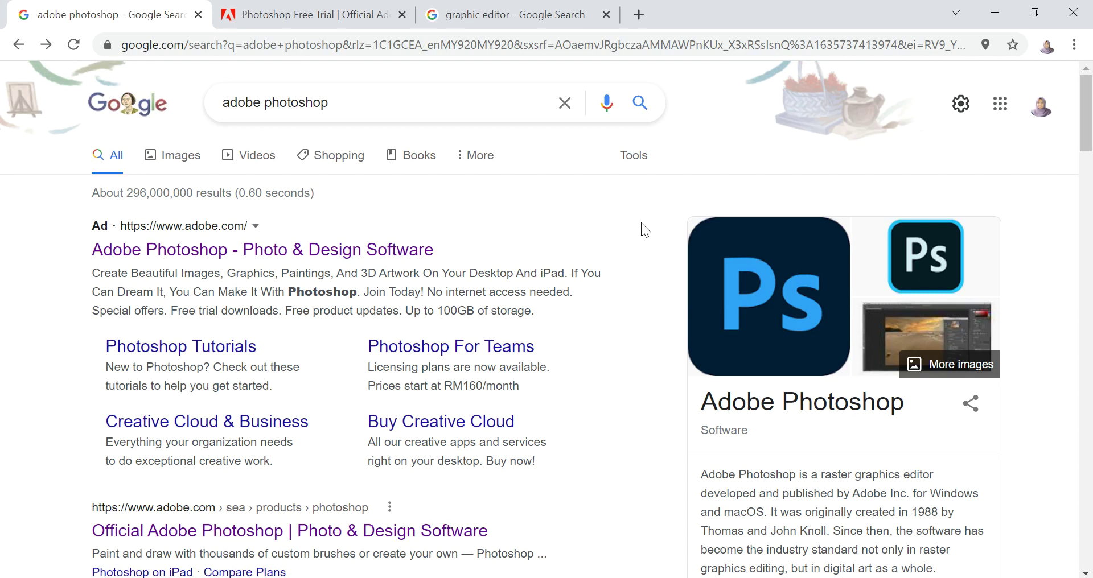
scroll(641, 230, "down", 1)
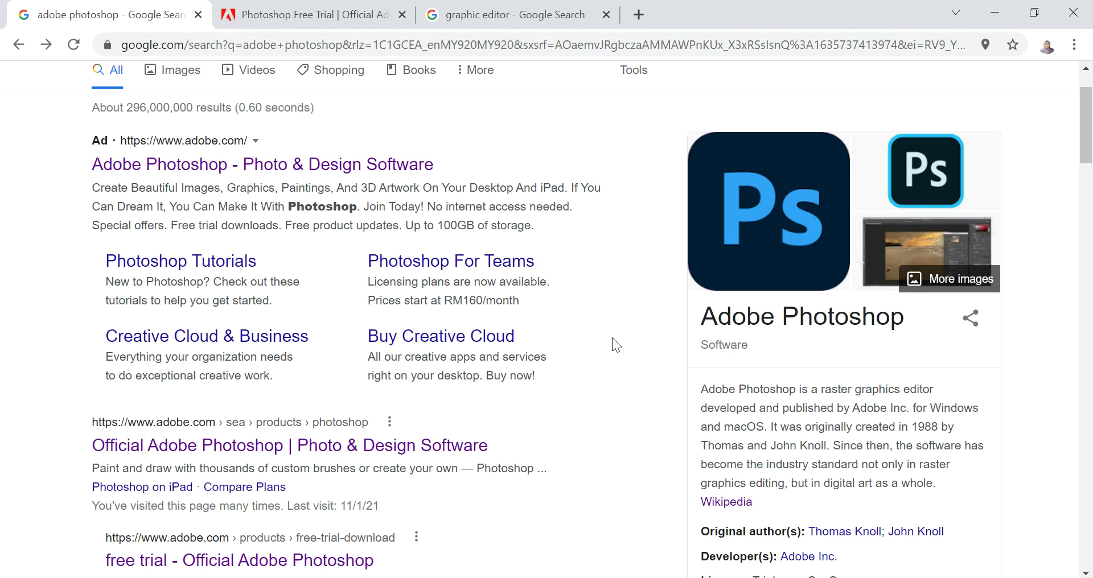
scroll(541, 292, "up", 2)
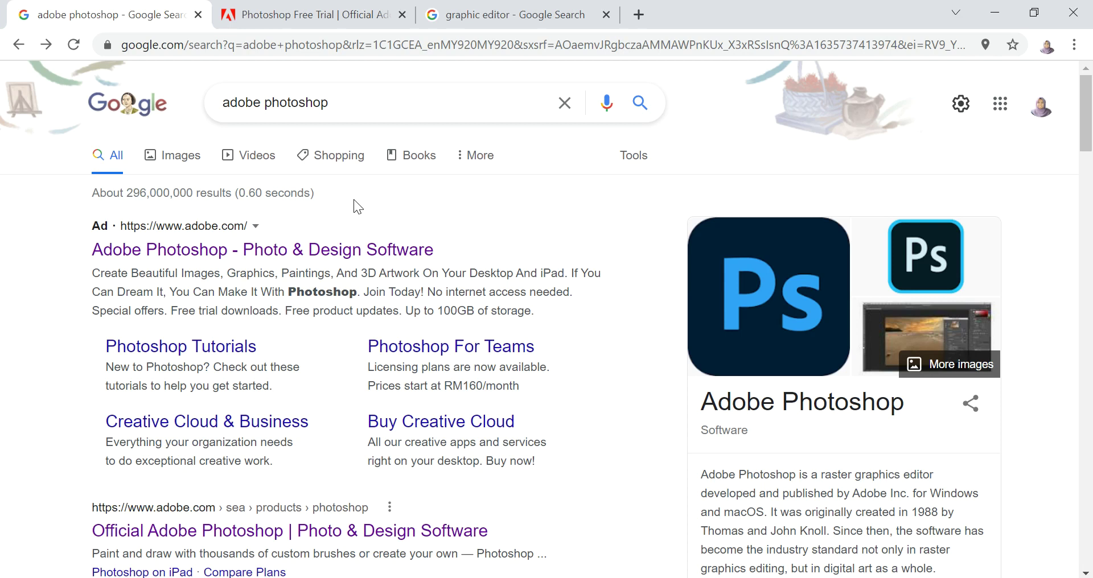
scroll(353, 201, "down", 3)
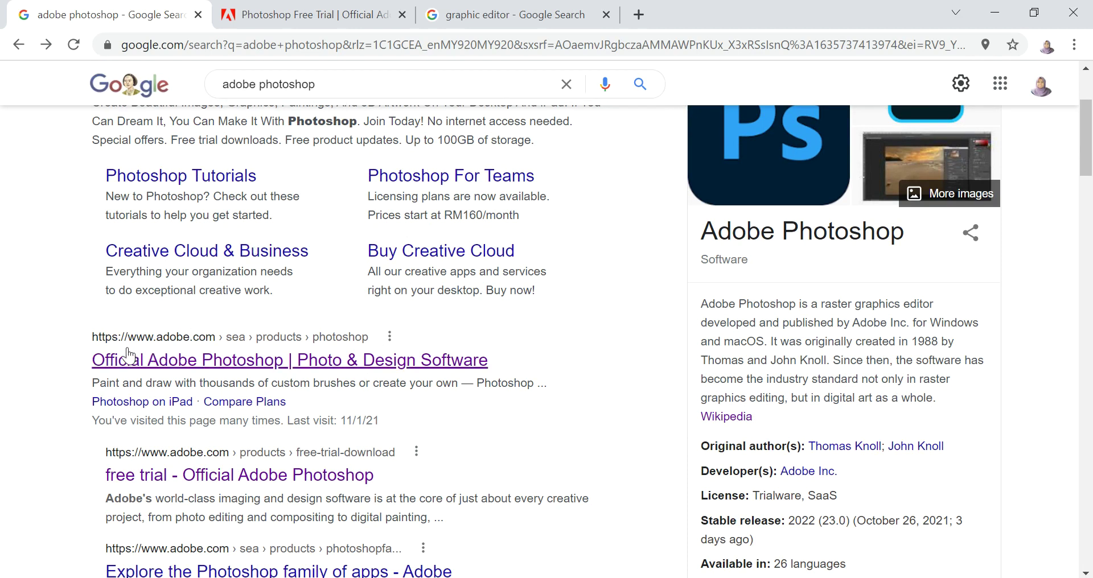
scroll(133, 354, "up", 2)
scroll(133, 354, "down", 2)
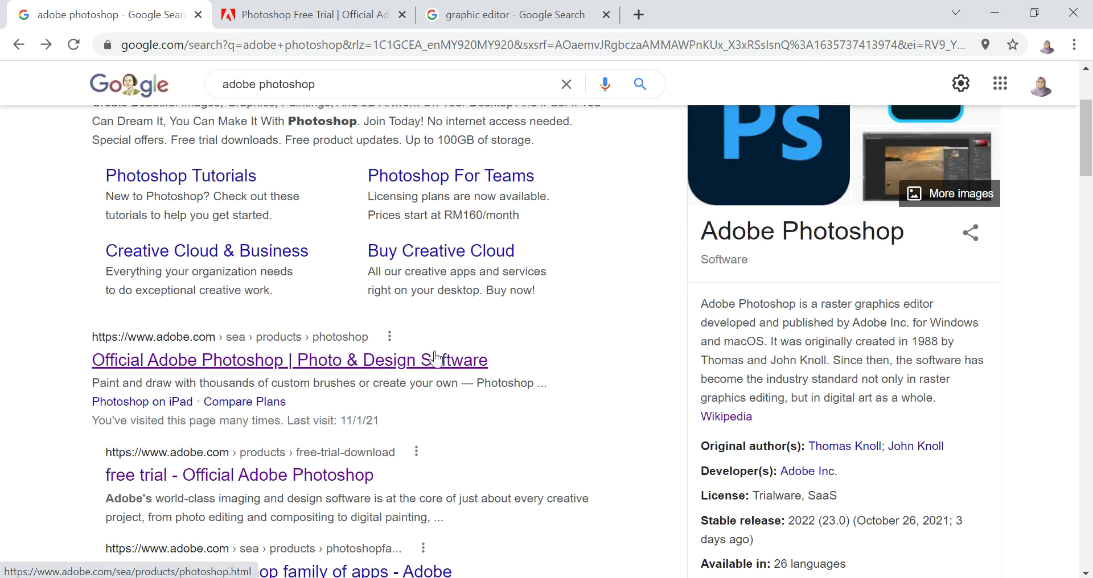
Open the 'Official Adobe Photoshop | Photo & Design Software' page and scroll toward its Free trial offer
left_click(345, 364)
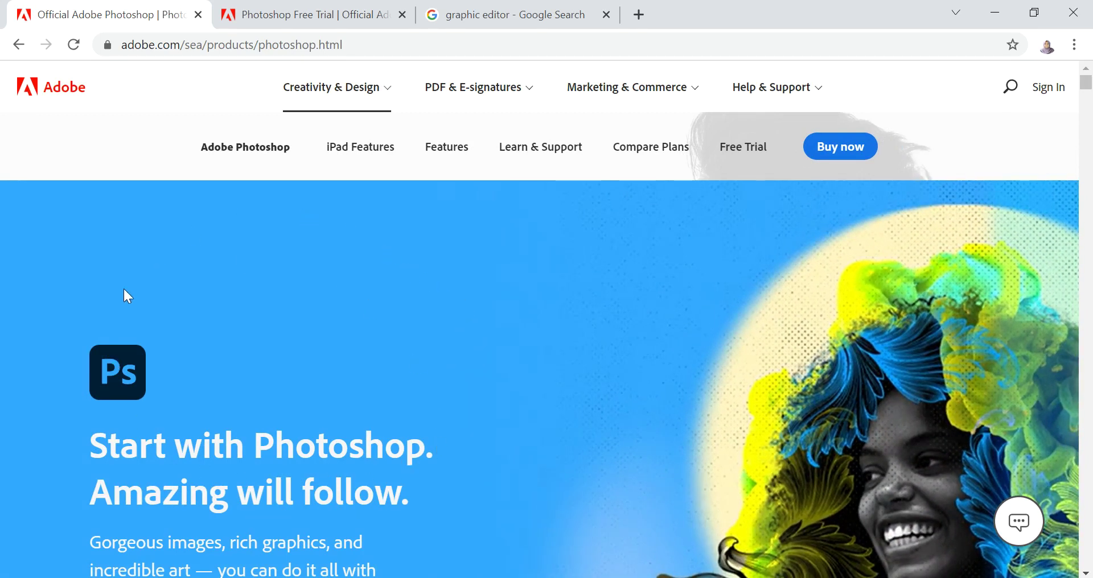
scroll(97, 333, "down", 1)
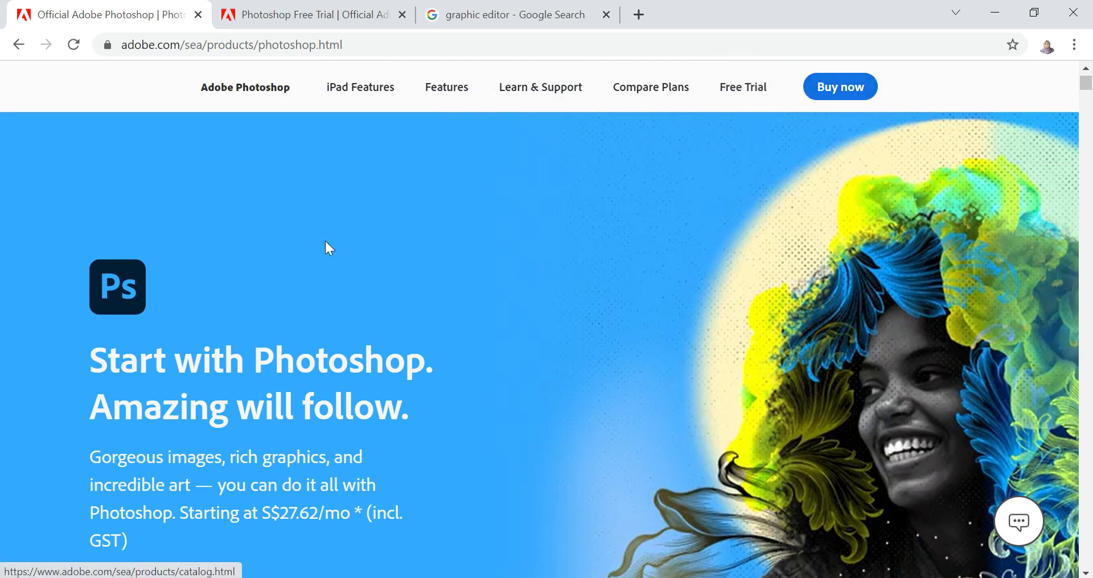
scroll(326, 241, "down", 3)
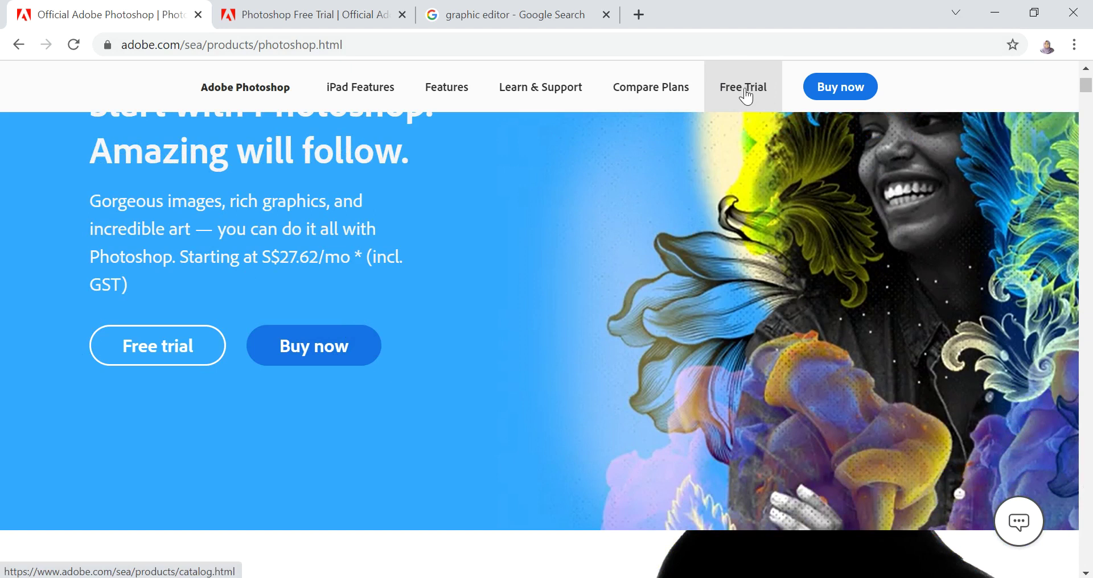
Go to the Photoshop Free Trial offer and scroll the product catalog back to the Photoshop card
left_click(727, 104)
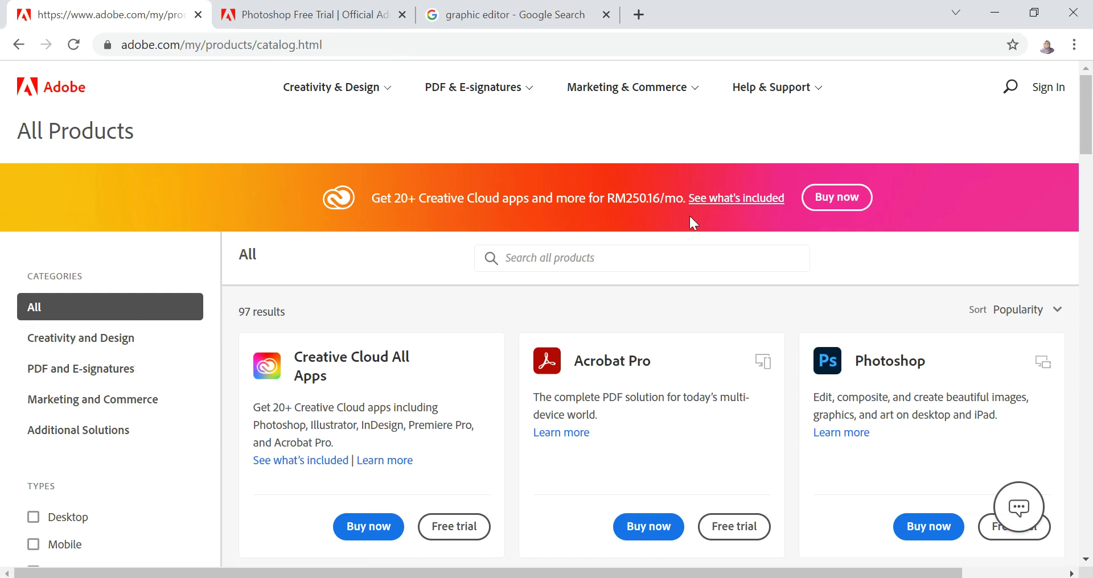
scroll(691, 221, "down", 4)
scroll(694, 233, "down", 4)
scroll(696, 241, "down", 4)
scroll(702, 245, "down", 4)
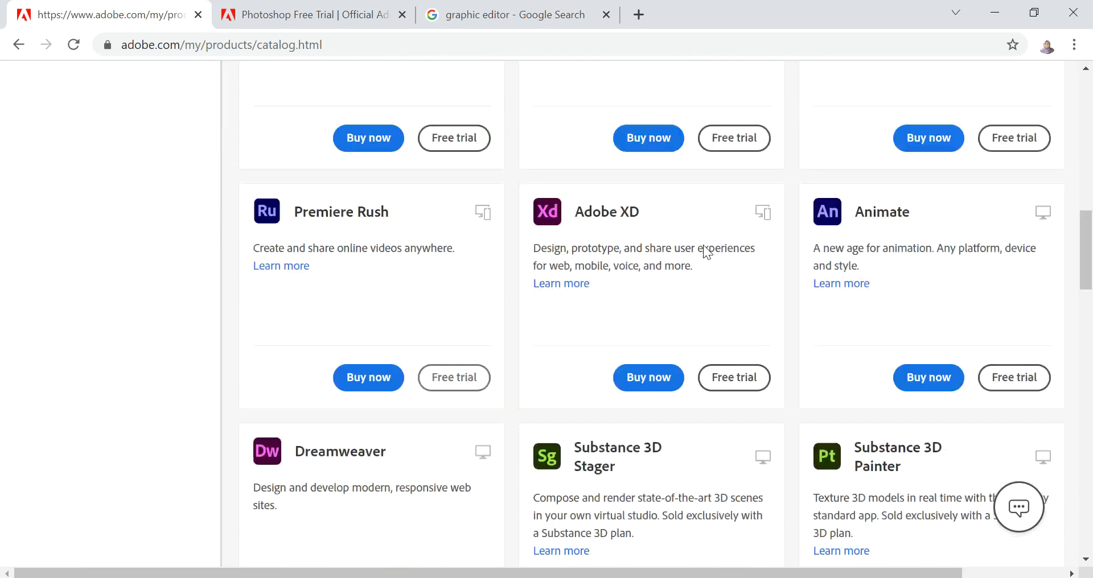
scroll(704, 248, "down", 5)
scroll(702, 241, "down", 3)
scroll(702, 231, "up", 4)
scroll(704, 225, "up", 6)
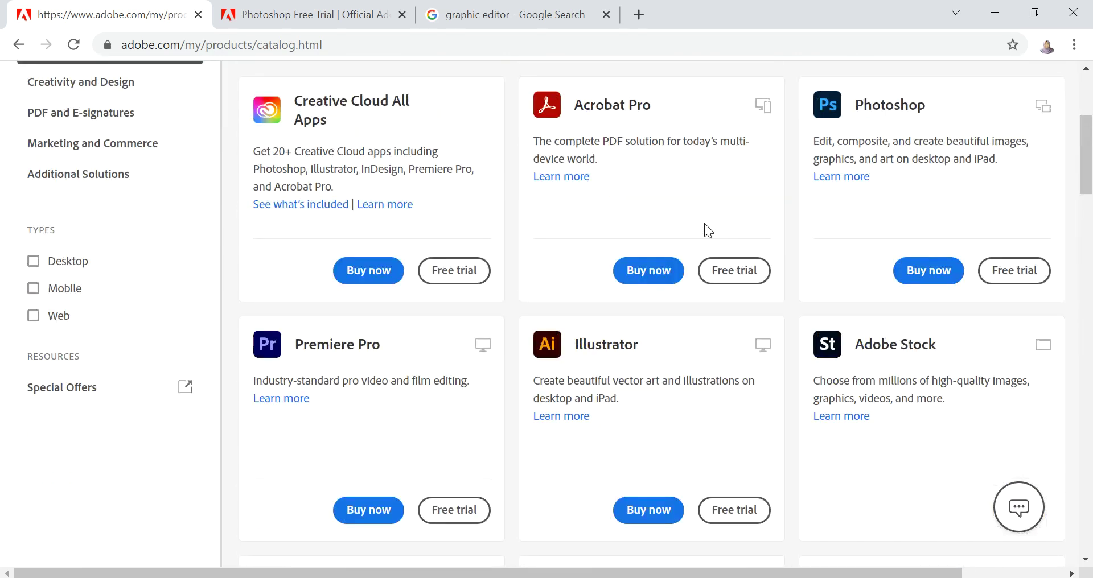
scroll(704, 223, "up", 2)
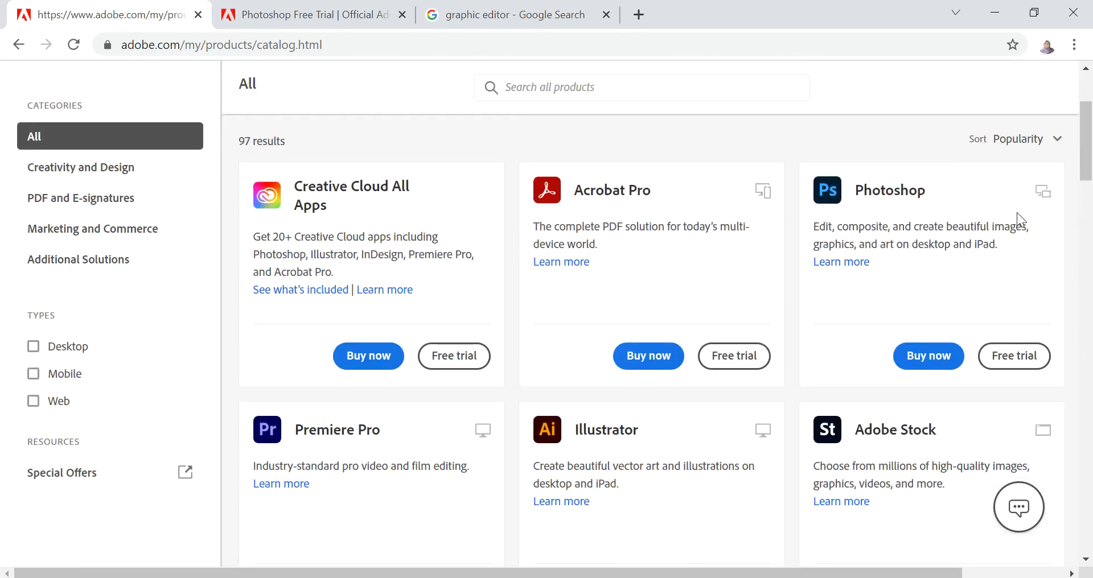
scroll(1017, 213, "up", 3)
scroll(958, 310, "down", 3)
Start the Photoshop free trial and let the browser open the Creative Cloud Desktop App
left_click(1006, 370)
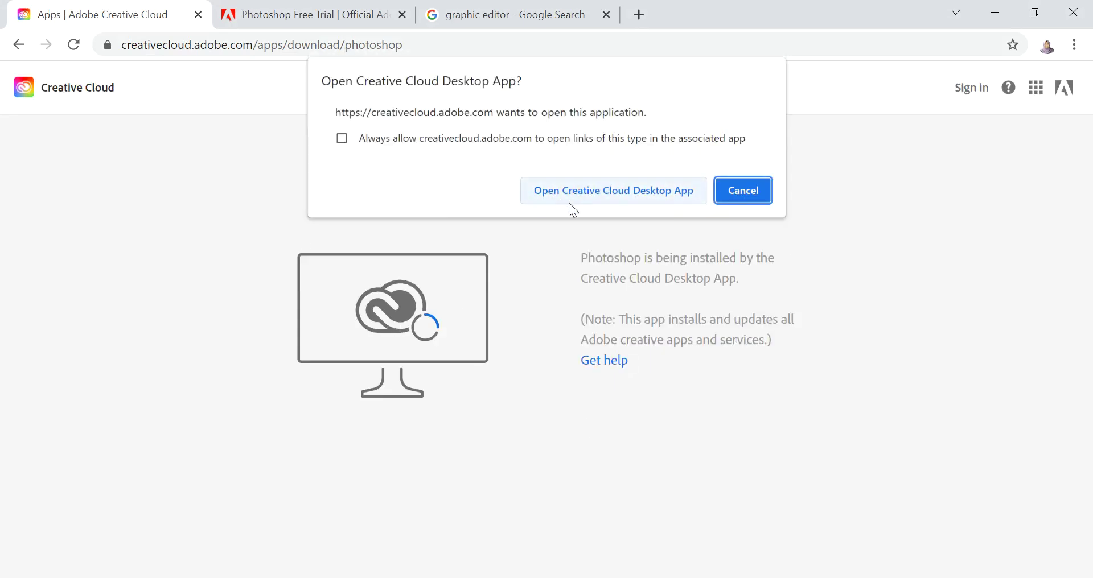
left_click(582, 194)
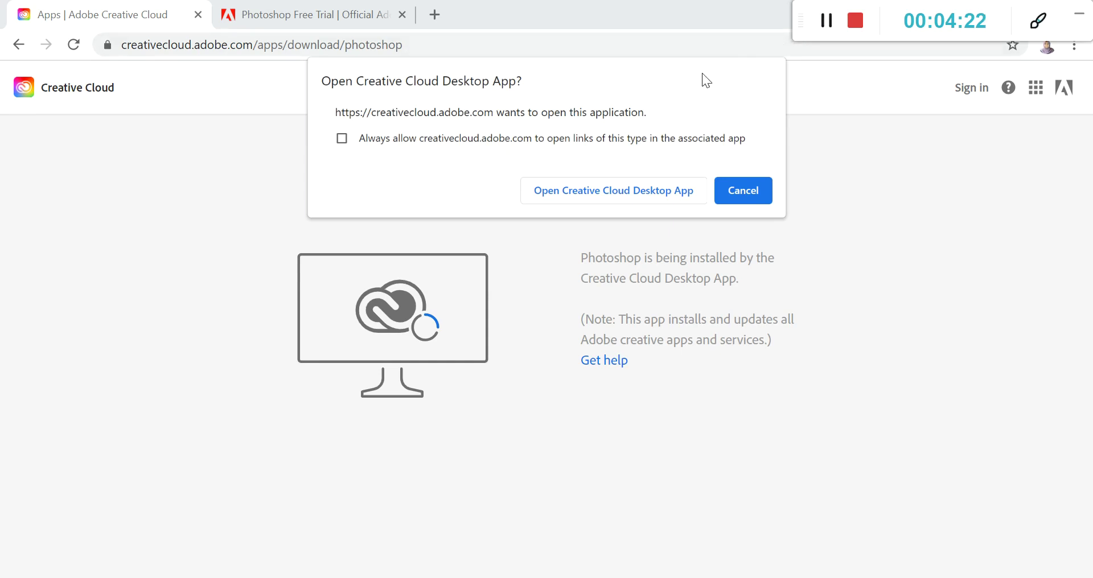
Open Creative Cloud Desktop to install Photoshop, move its window up, and bring up Adobe sign-in
left_click(543, 196)
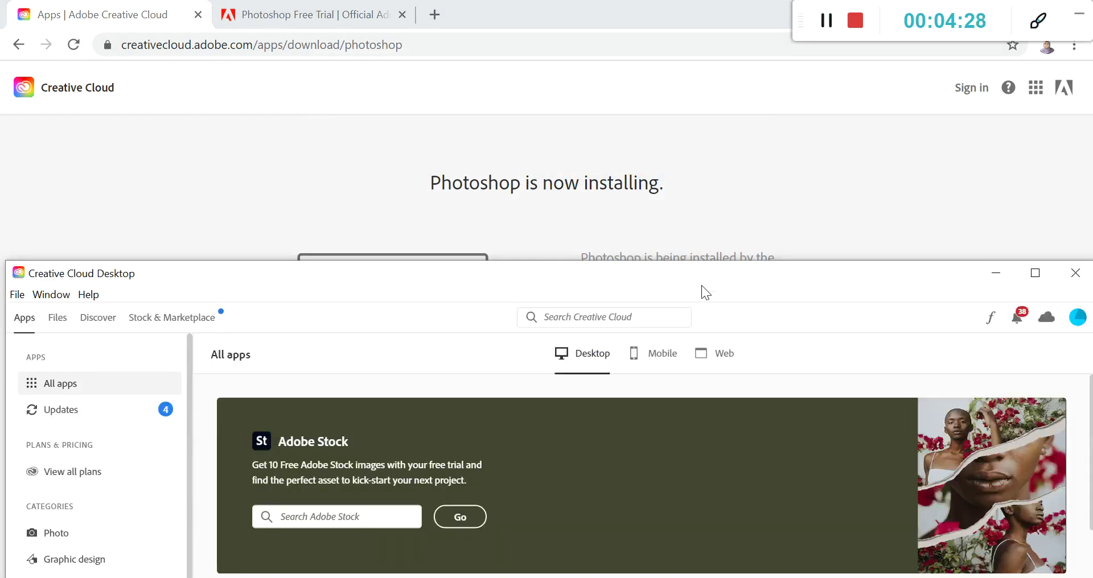
mouse_move(695, 276)
left_mouse_down()
mouse_move(670, 15)
mouse_move(689, 74)
left_mouse_up()
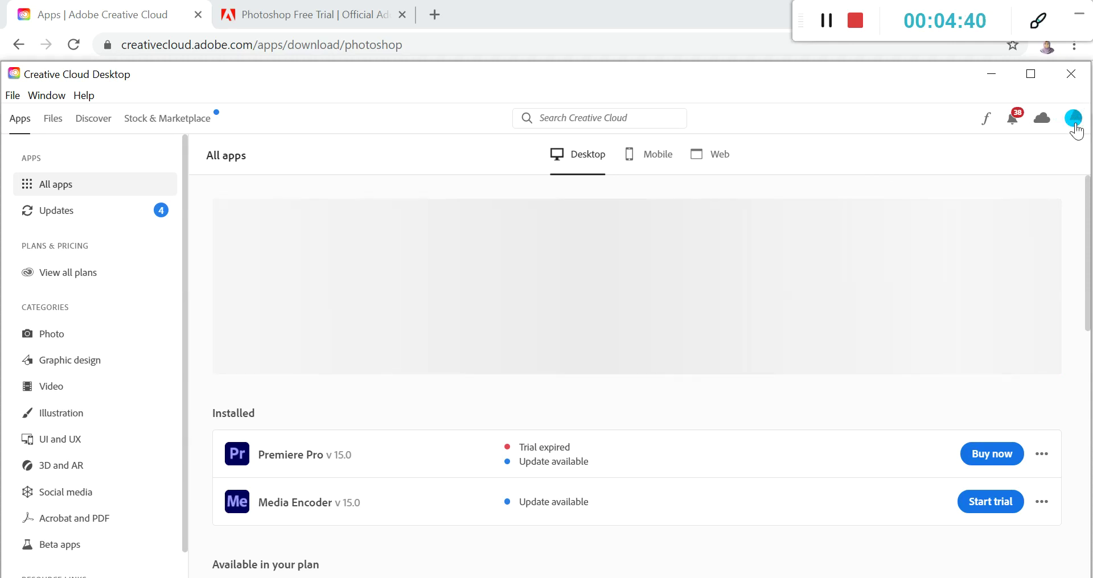
left_click(829, 25)
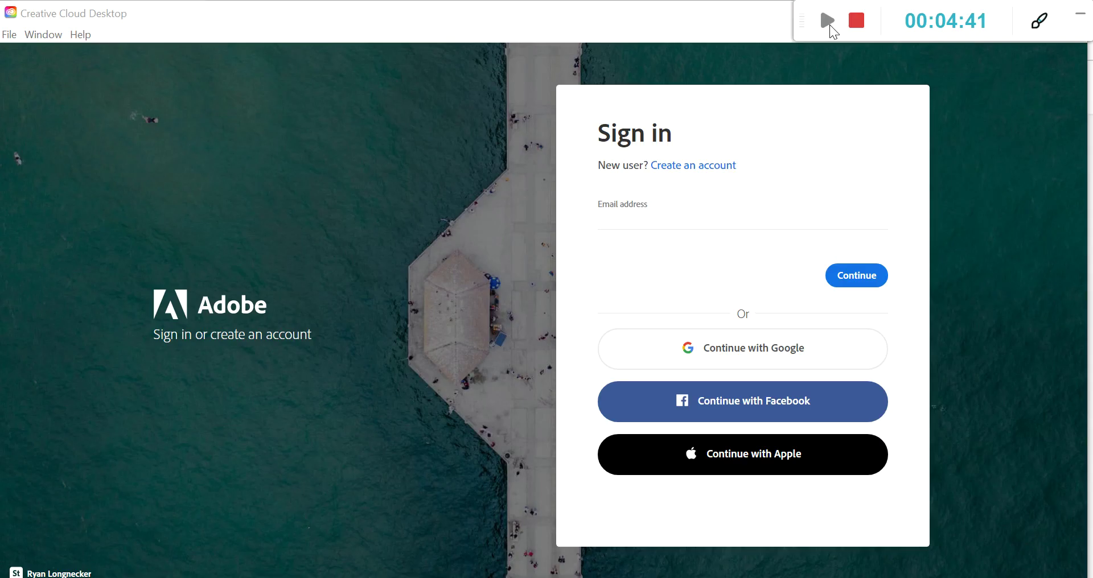
Switch between the new-account form and sign-in, settling on signing in with an existing Adobe account
left_click(706, 241)
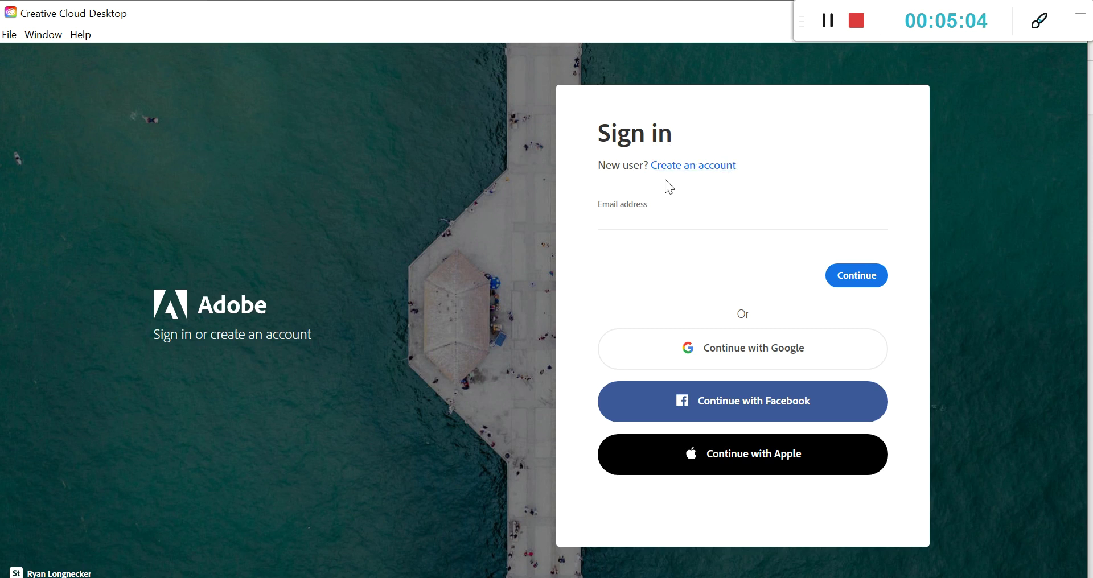
left_click(706, 169)
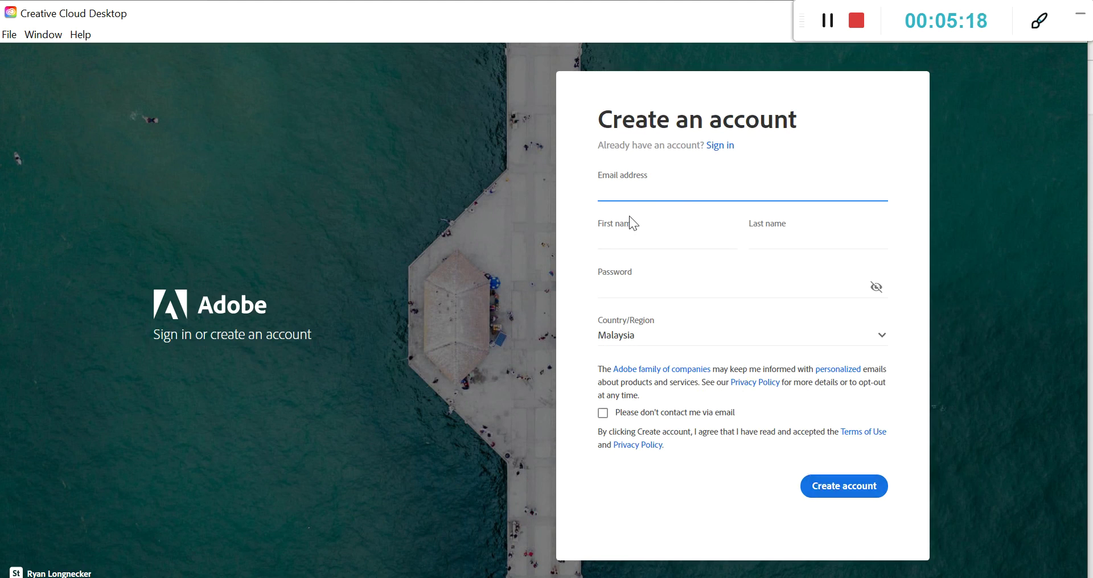
left_click(714, 147)
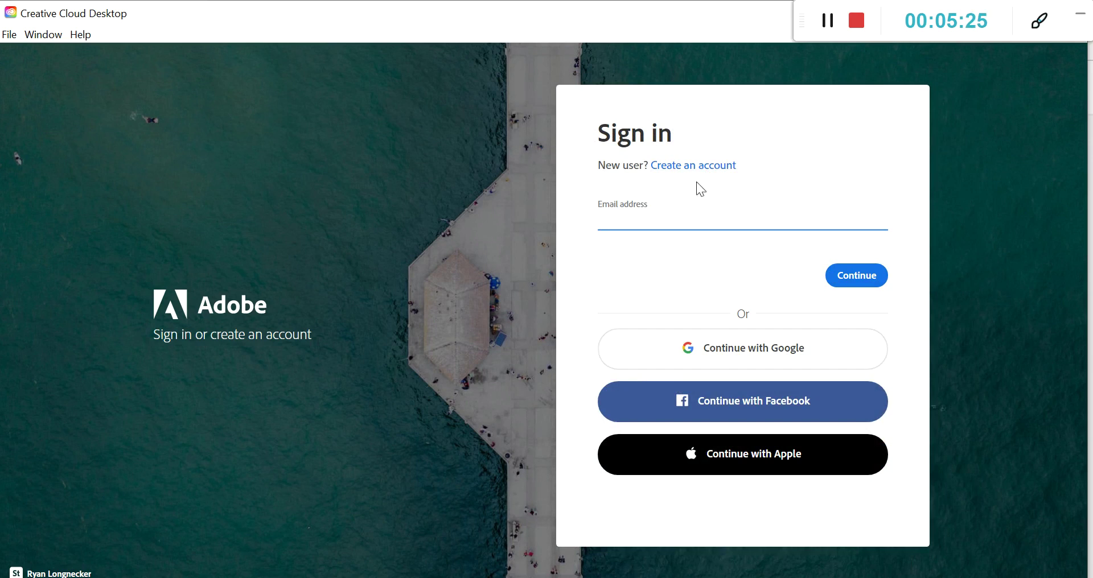
left_click(701, 166)
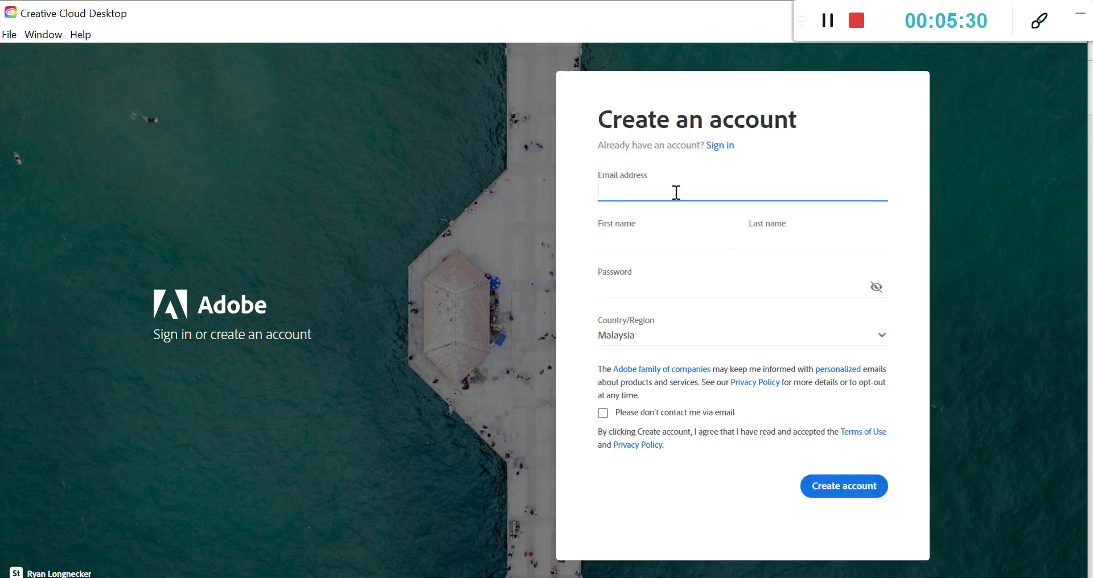
type("syuha")
type("da")
key("BackSpace")
key("BackSpace")
key("BackSpace")
left_click(720, 147)
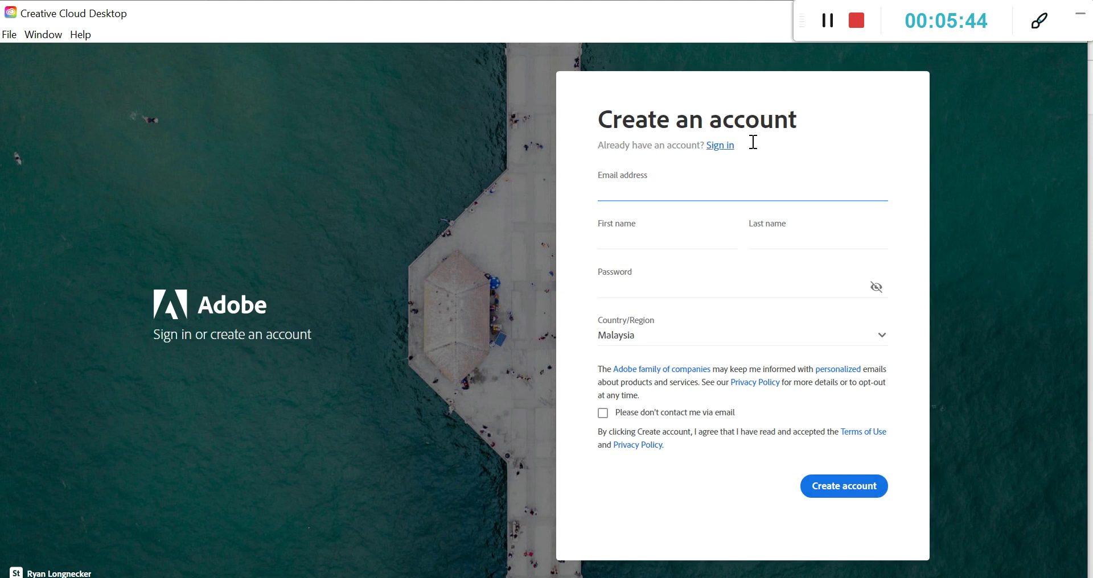
Continue with Google, raise the sign-in popup, and choose the Google account to sign in with
left_click(731, 350)
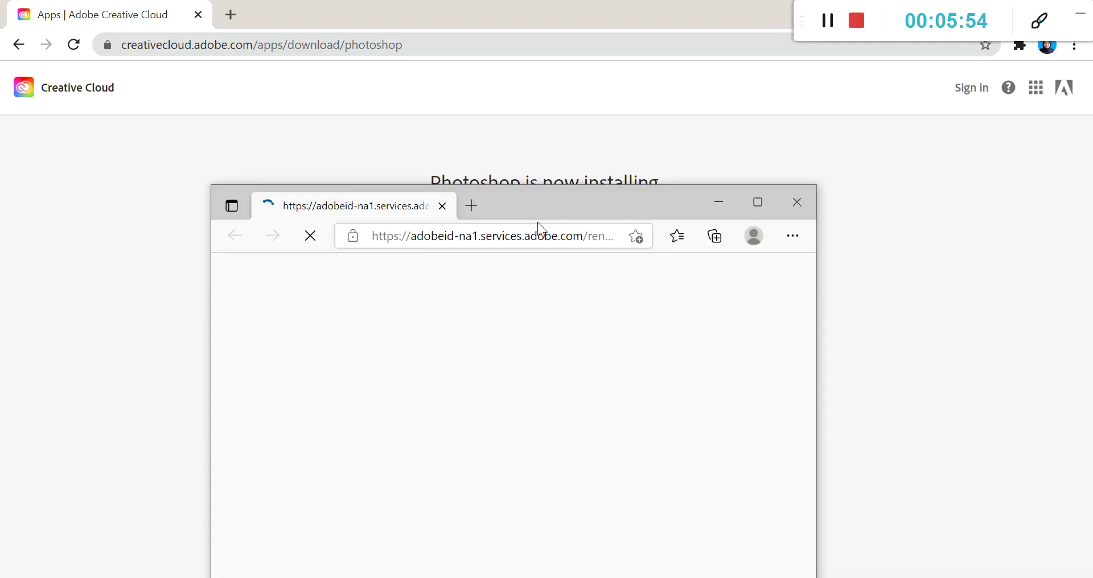
left_click_drag(555, 201, 554, 68)
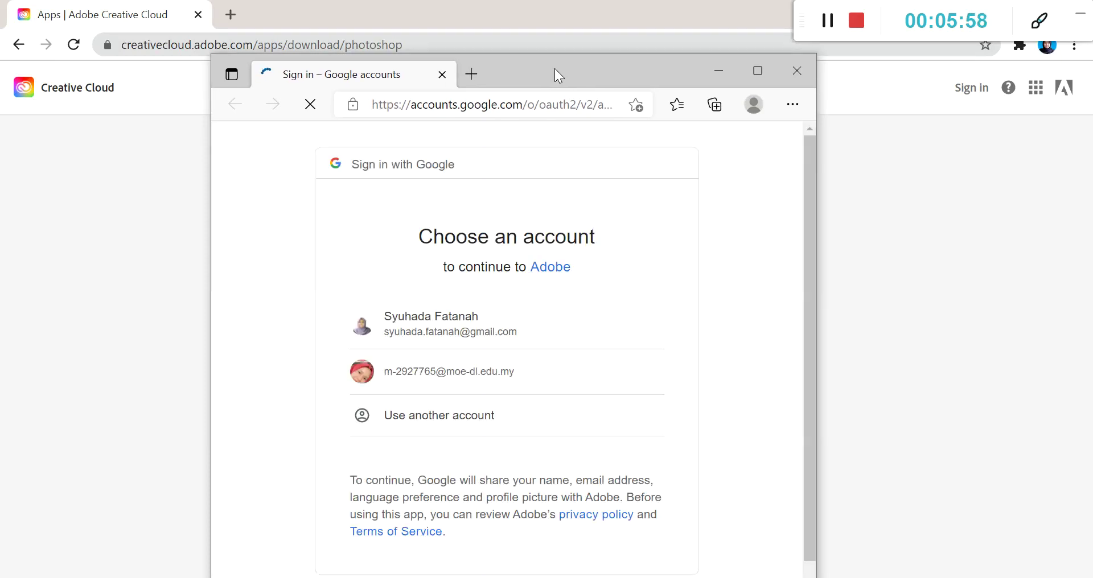
left_click(430, 314)
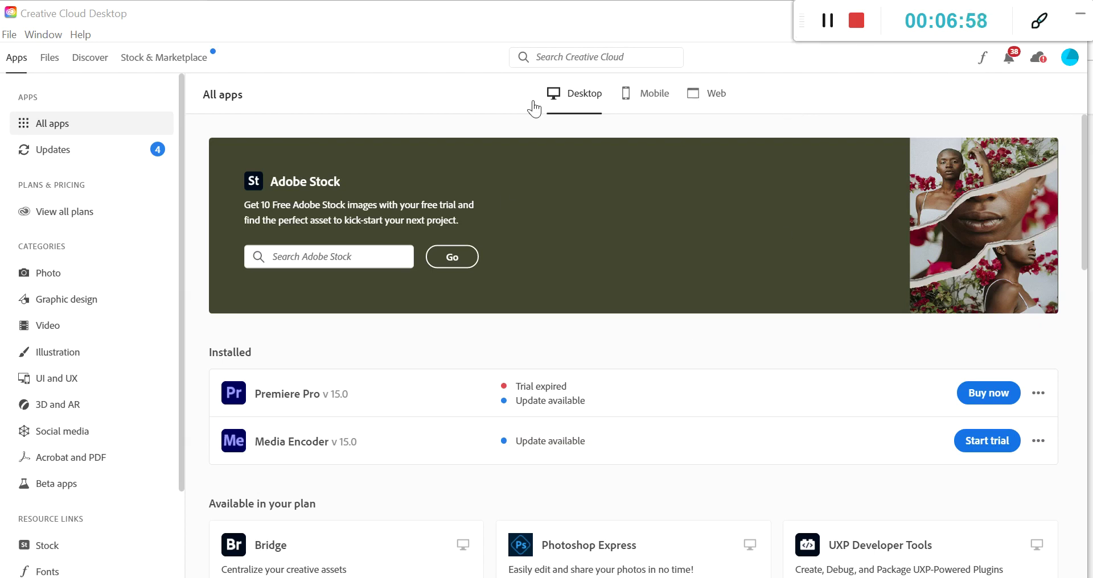
Find Photoshop under 'Apps to try' and request its trial installation
scroll(341, 250, "down", 5)
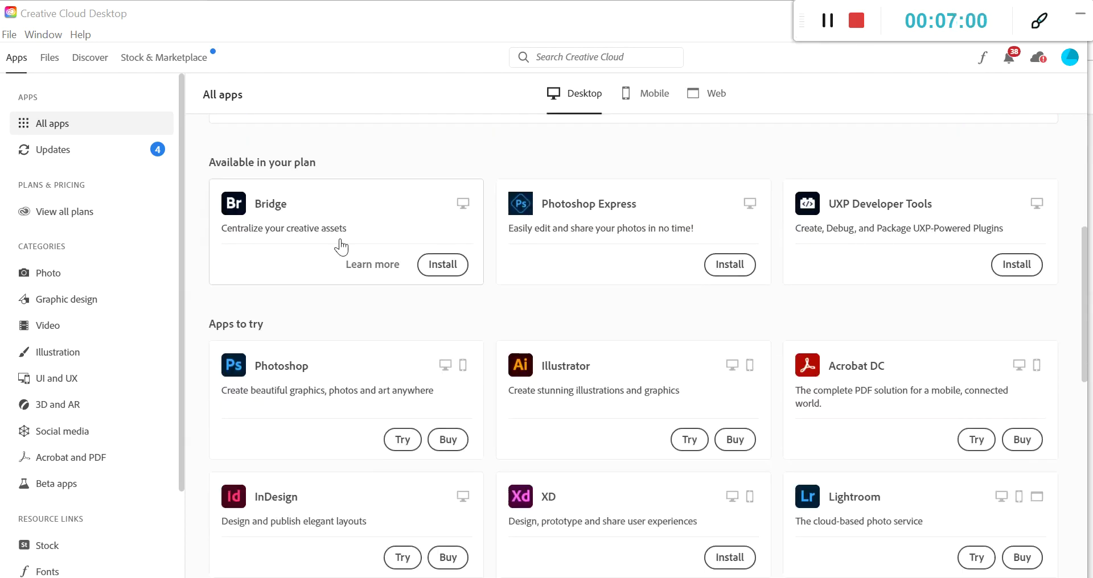
scroll(522, 215, "down", 1)
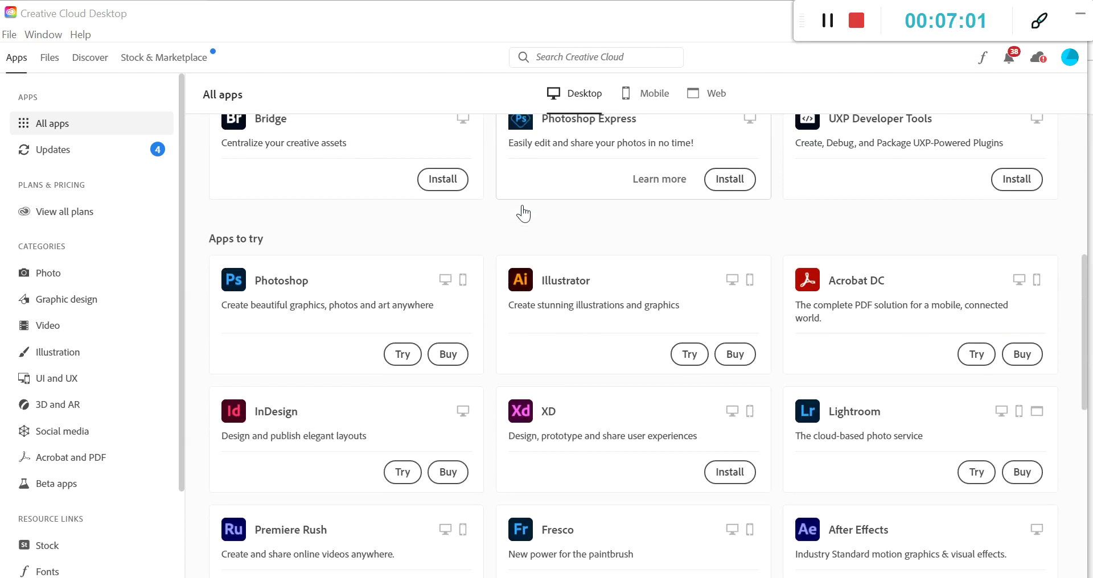
scroll(523, 215, "up", 2)
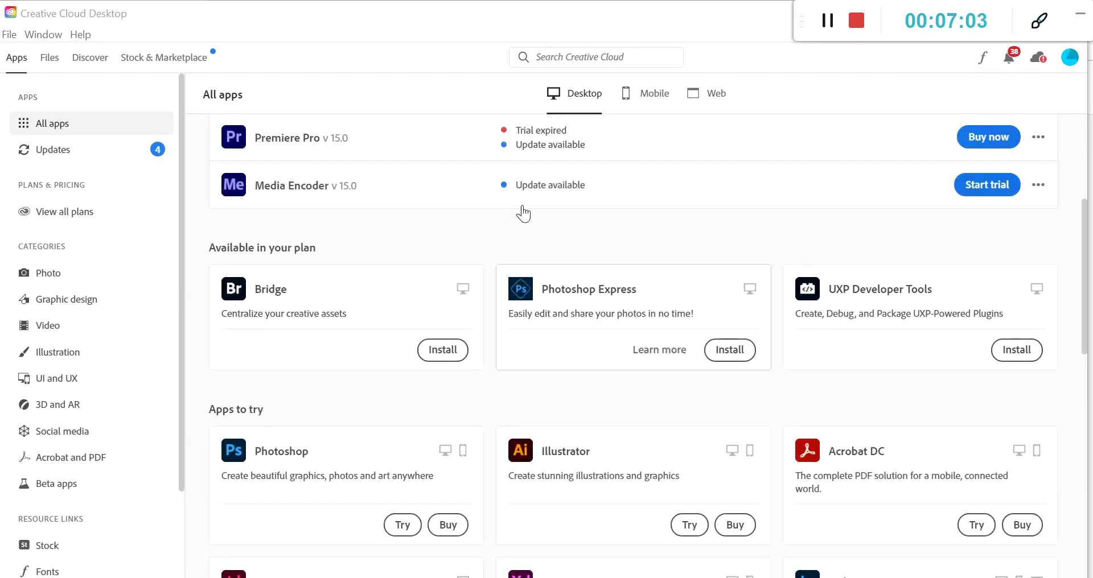
scroll(351, 341, "down", 2)
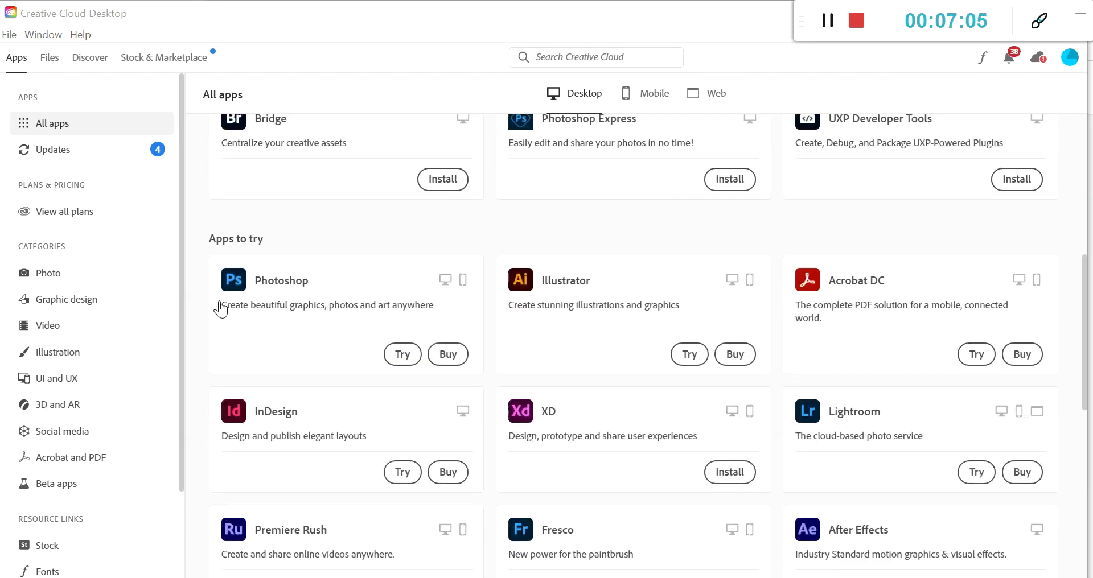
mouse_move(346, 478)
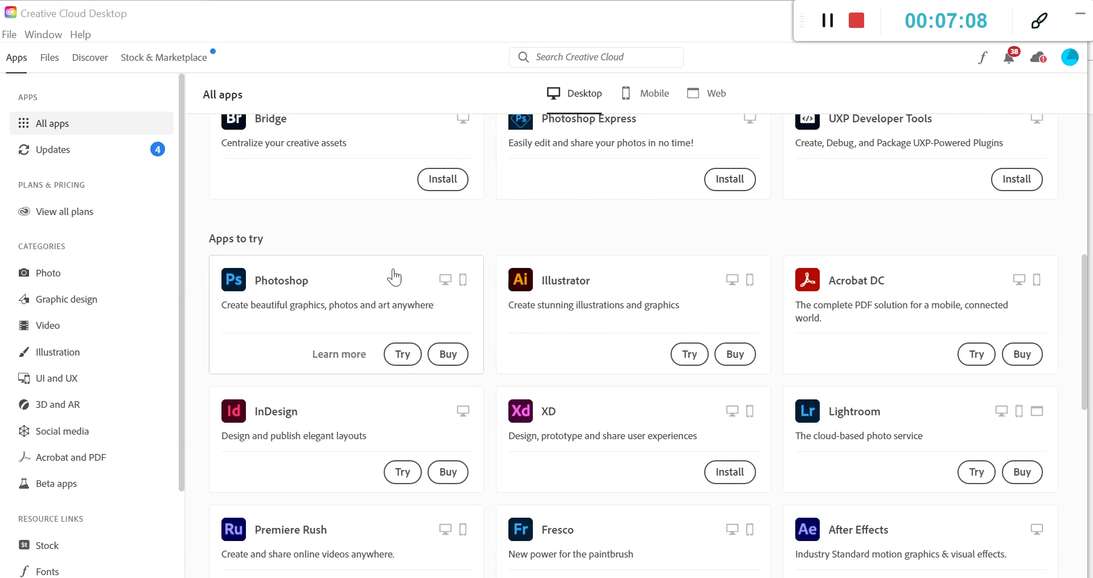
left_click(407, 359)
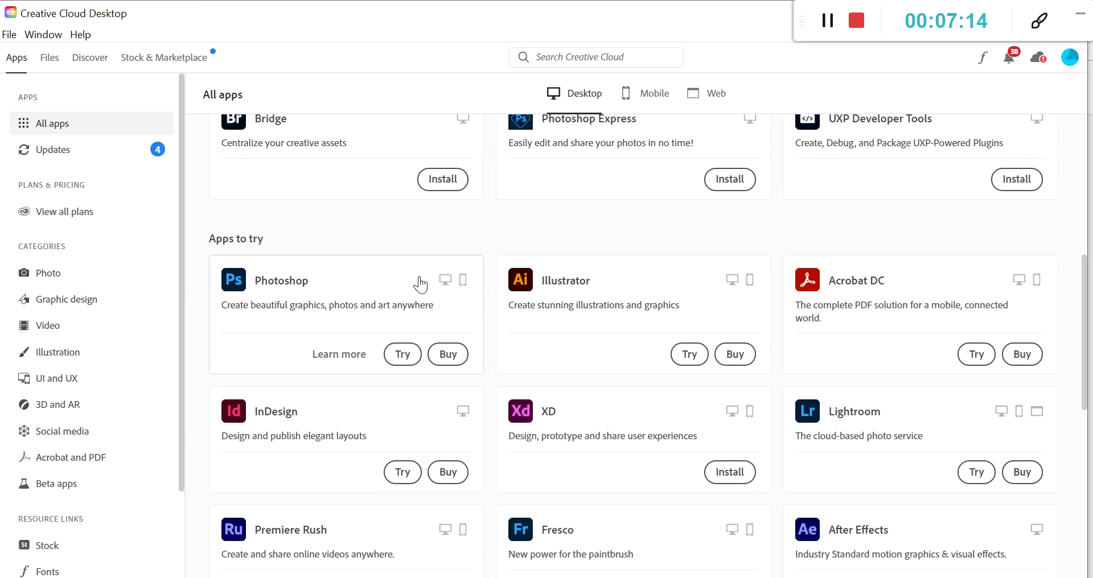
left_click(403, 354)
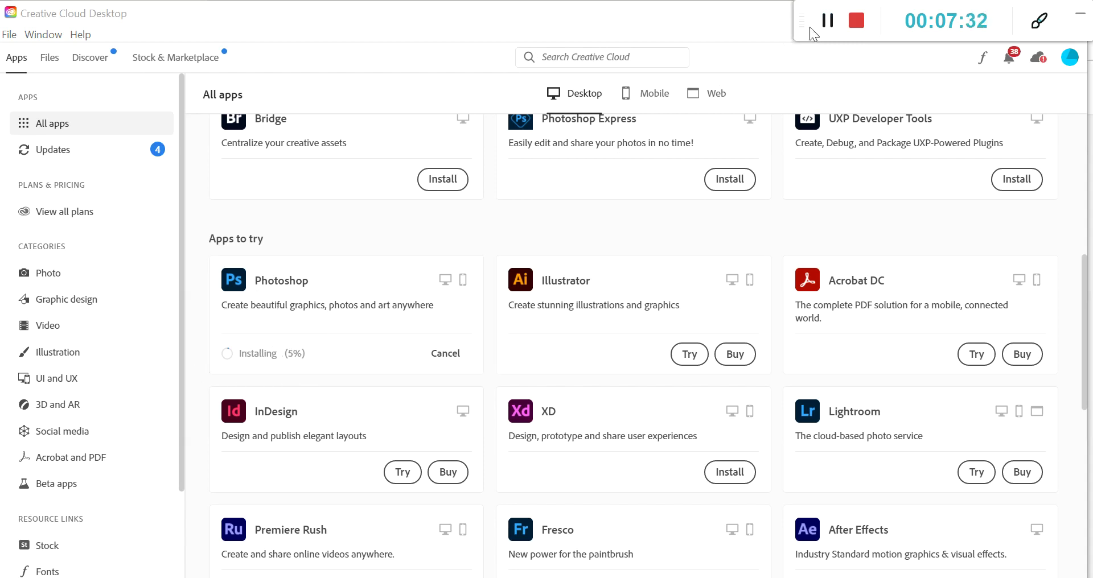
mouse_move(478, 298)
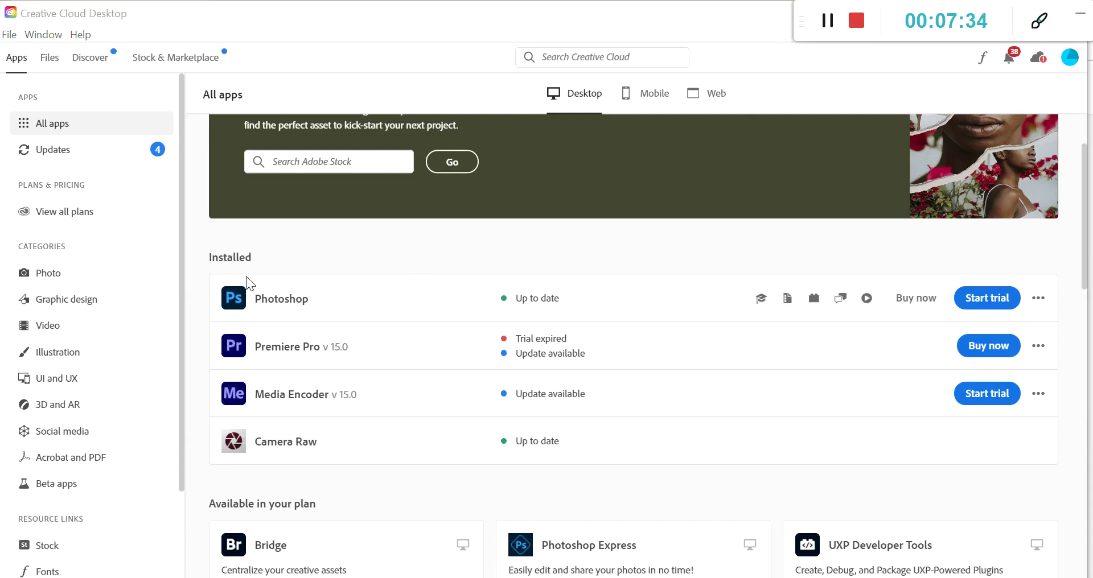
Start the 7-day trial on the installed Photoshop row and launch Photoshop
scroll(256, 279, "down", 1)
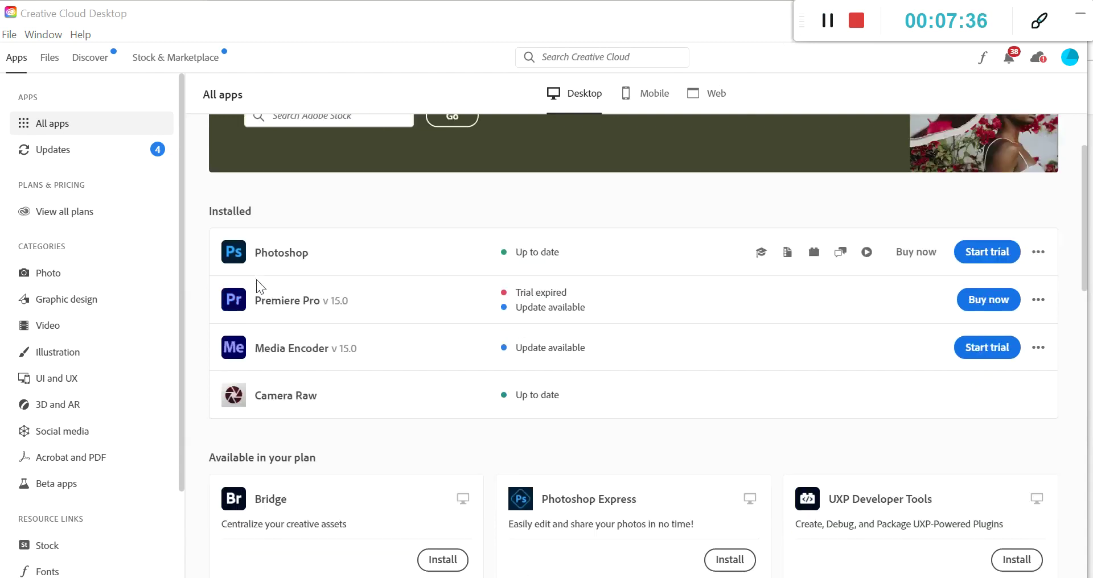
scroll(257, 291, "down", 5)
scroll(262, 293, "down", 1)
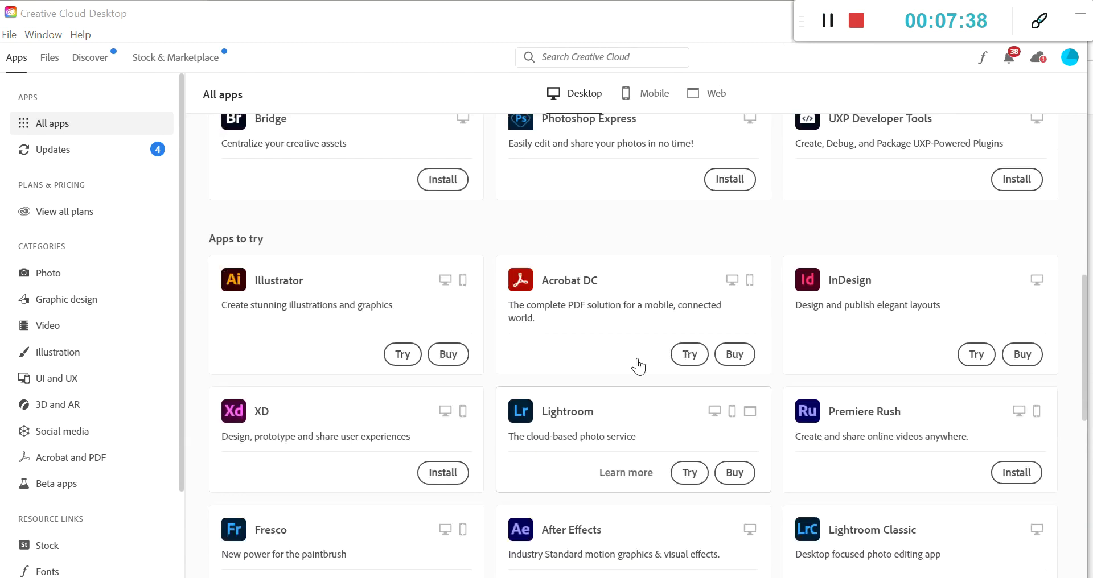
mouse_move(633, 440)
scroll(664, 340, "up", 2)
scroll(648, 346, "up", 5)
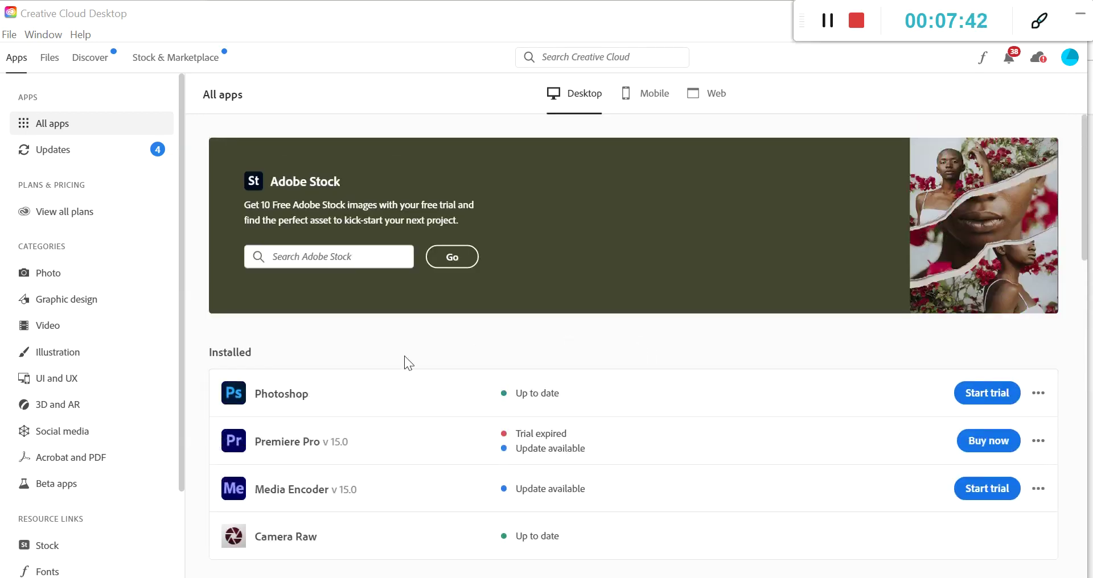
scroll(353, 393, "up", 1)
scroll(262, 370, "down", 1)
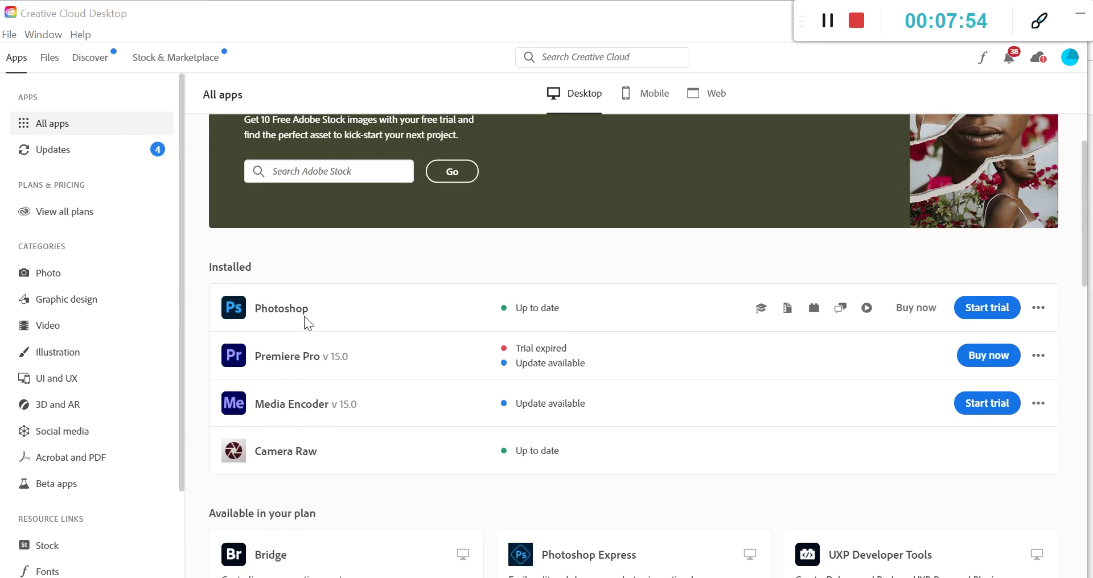
mouse_move(598, 393)
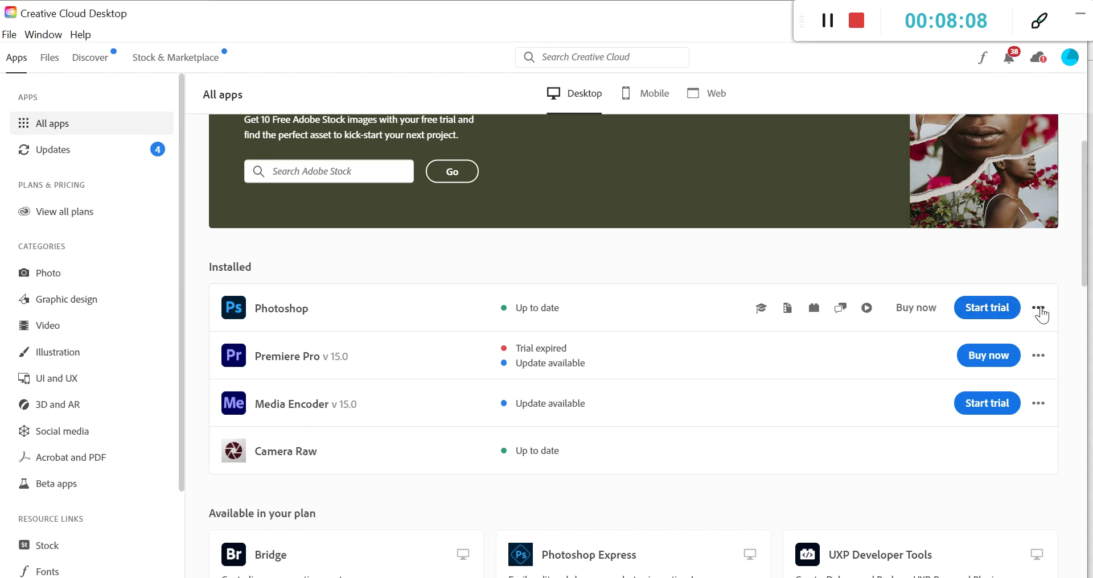
left_click(1039, 309)
left_click(987, 311)
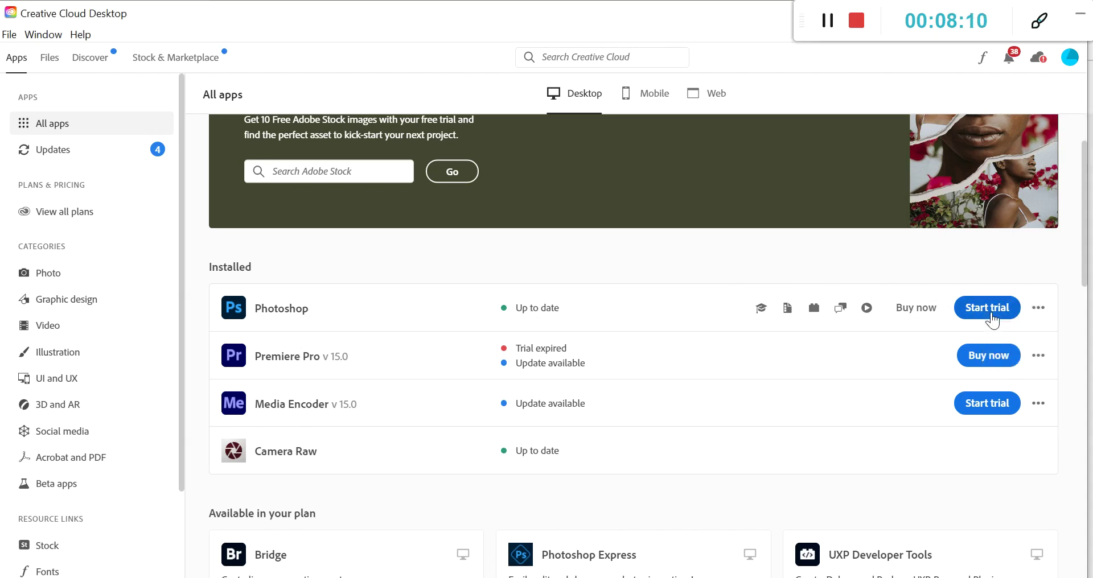
left_click(989, 312)
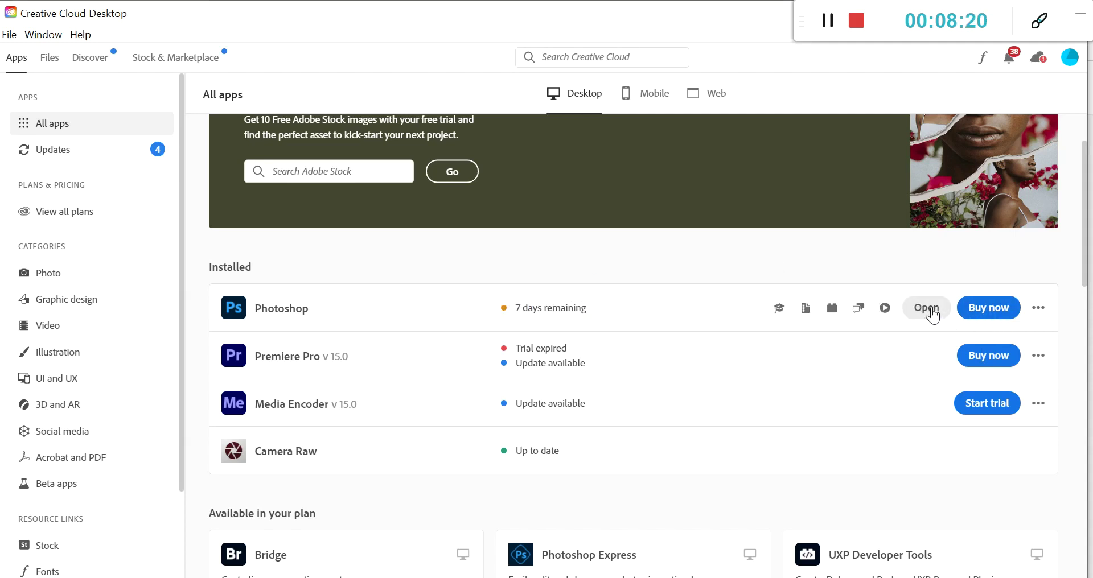
left_click(929, 311)
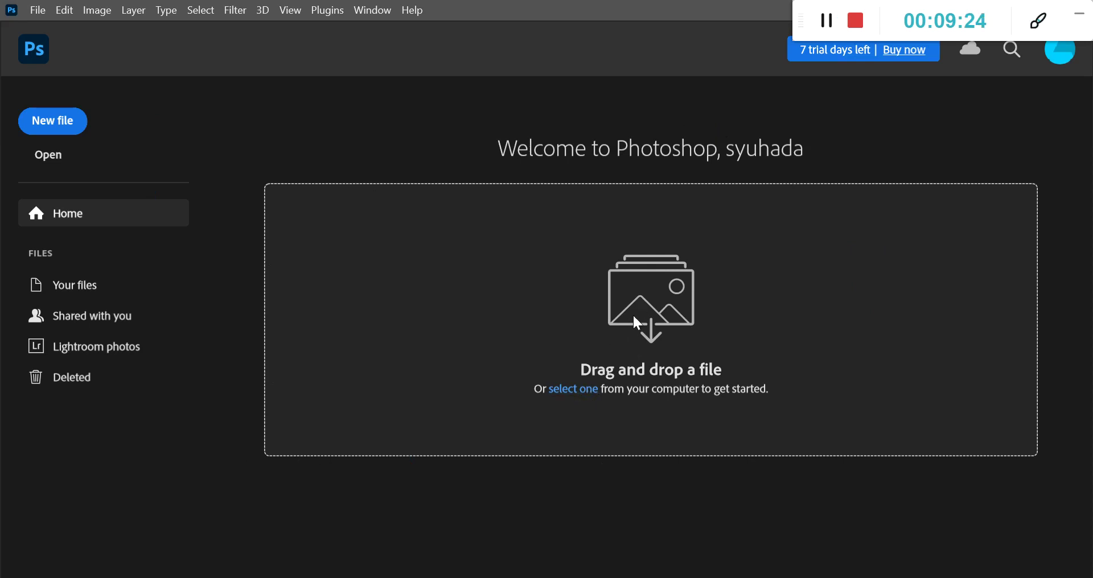
Browse the computer's Pictures folder and open the pp1 image
left_click(582, 399)
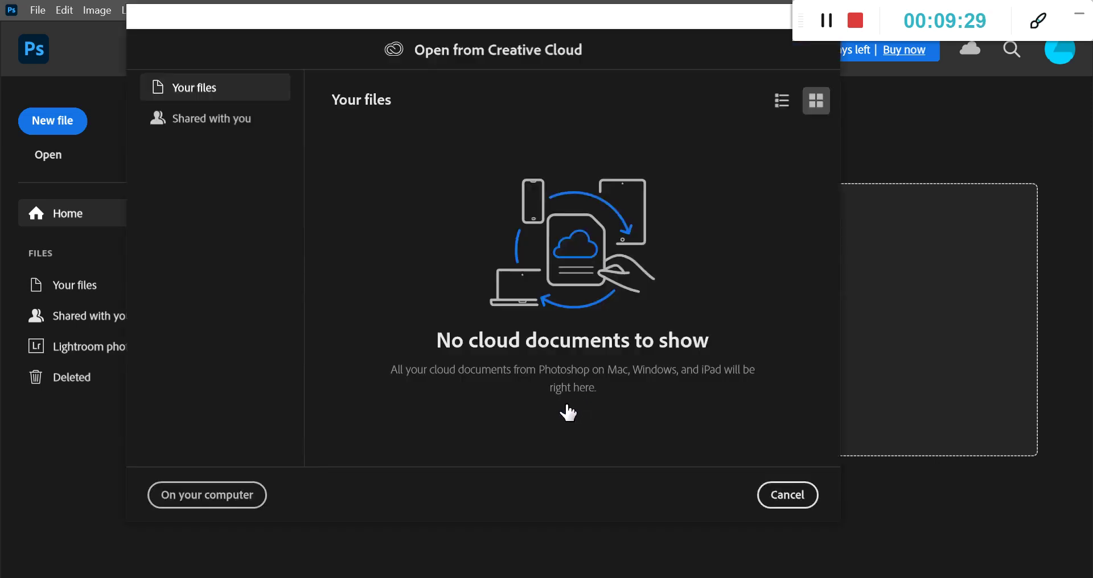
left_click_drag(719, 19, 668, 71)
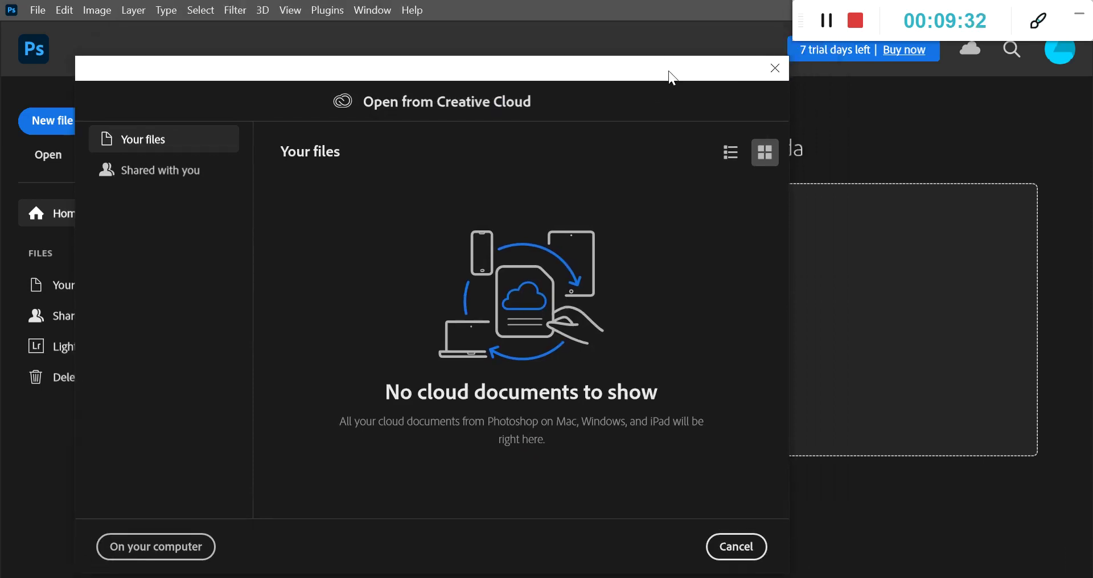
left_click(154, 545)
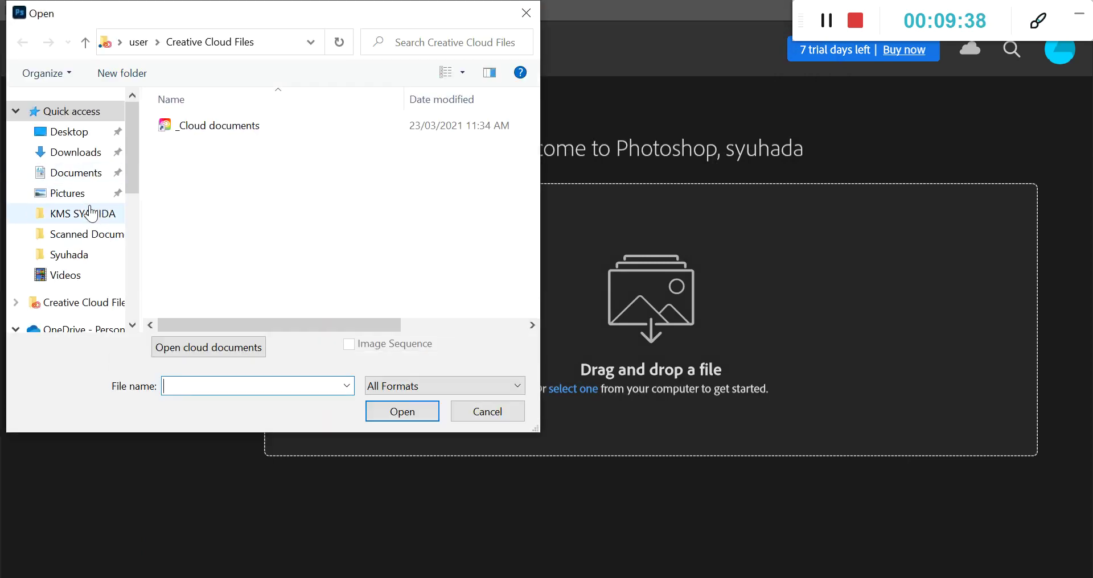
scroll(80, 256, "down", 1)
left_click(86, 160)
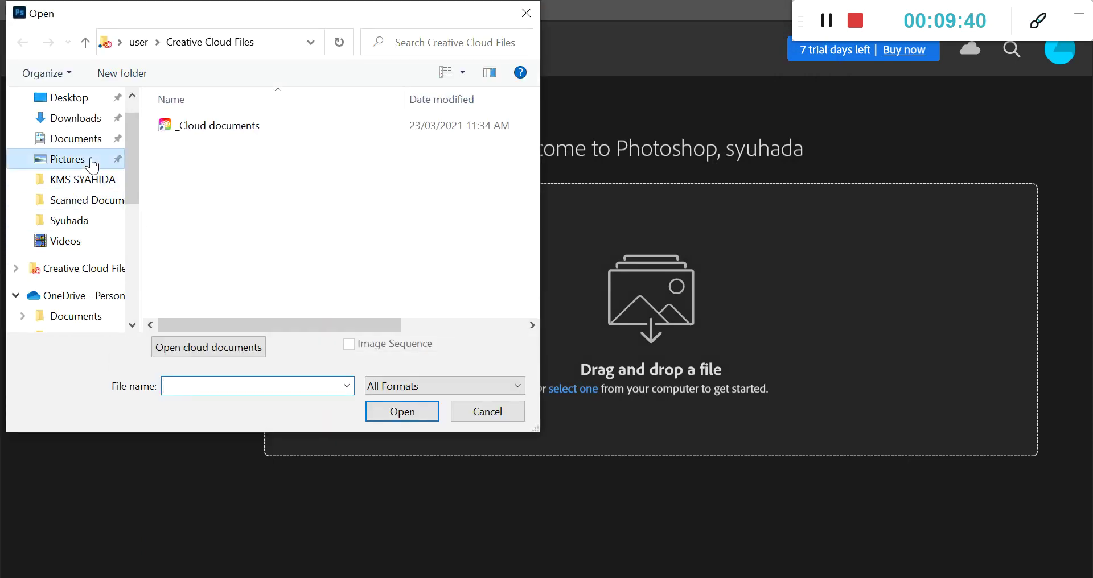
left_click(413, 149)
double_click(412, 149)
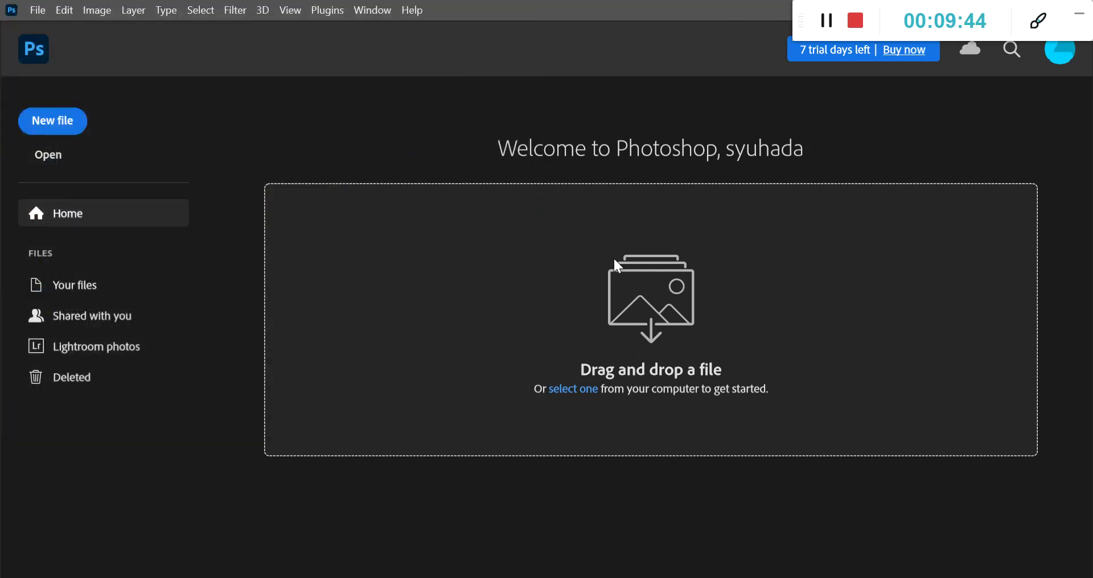
Close the top-right window, returning to the Photoshop Home screen with no document open
left_click(1080, 19)
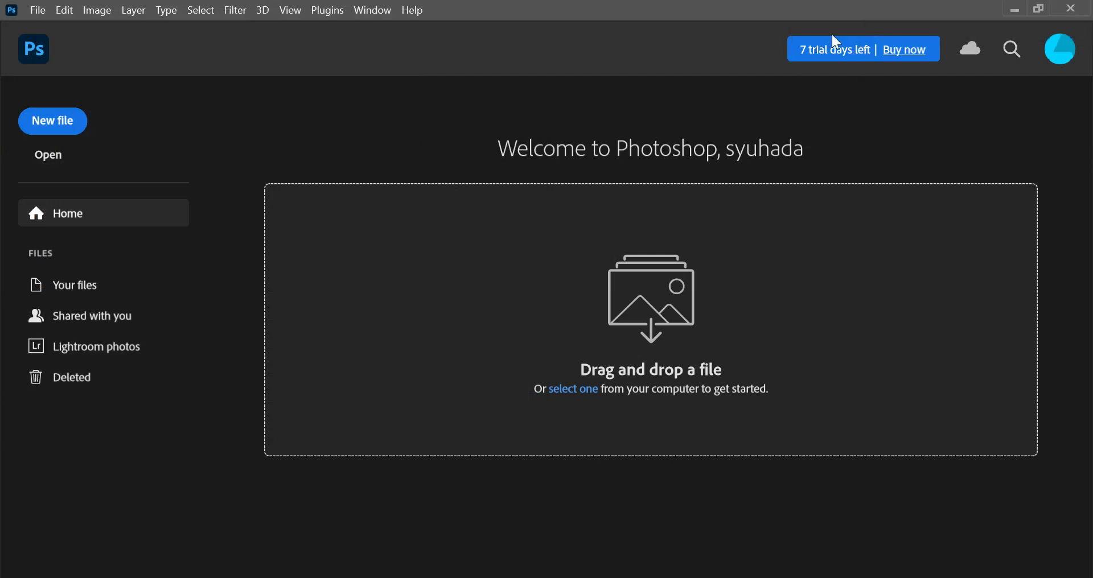